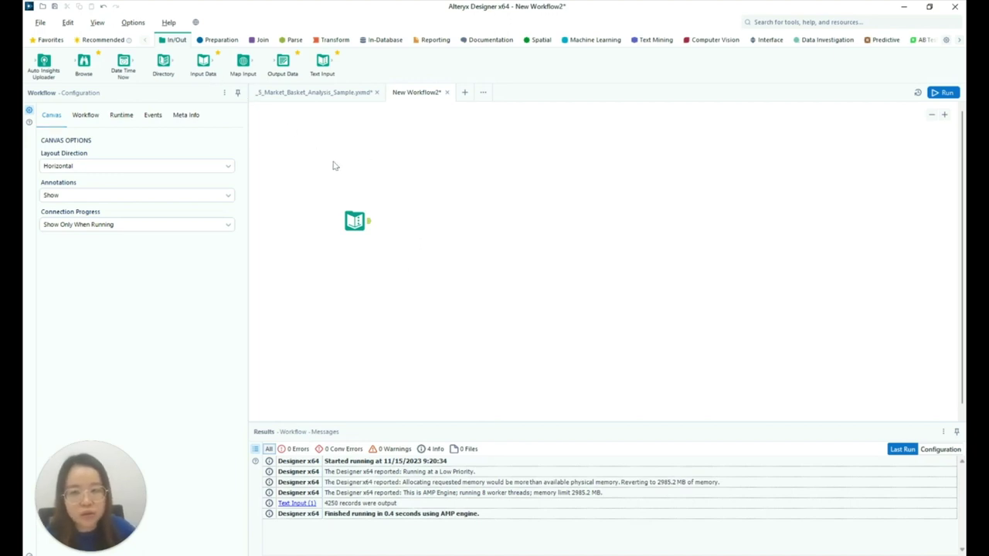
- Select the Text Input tool and scroll through its Transaction_ID and Item_Desc records
click(354, 221)
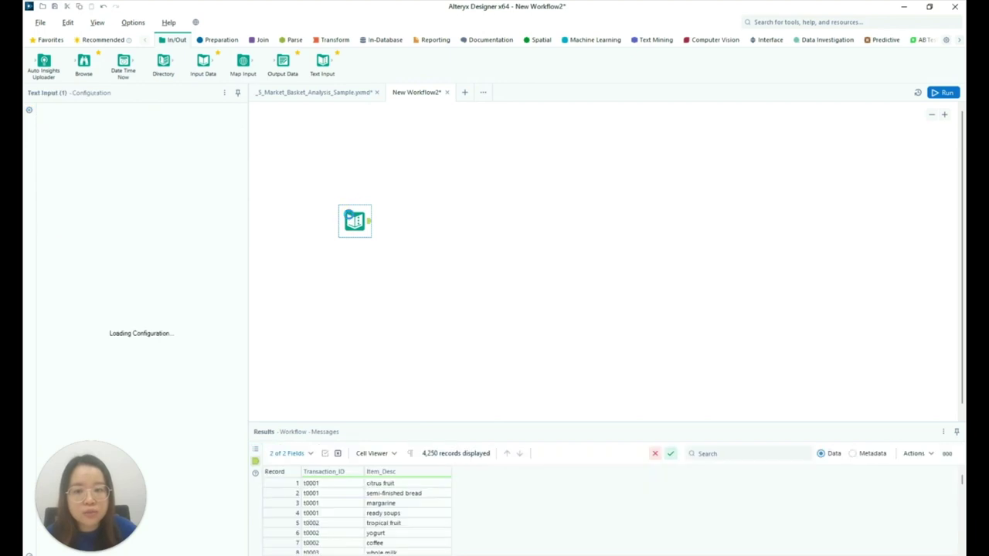
scroll(112, 179, down, 6)
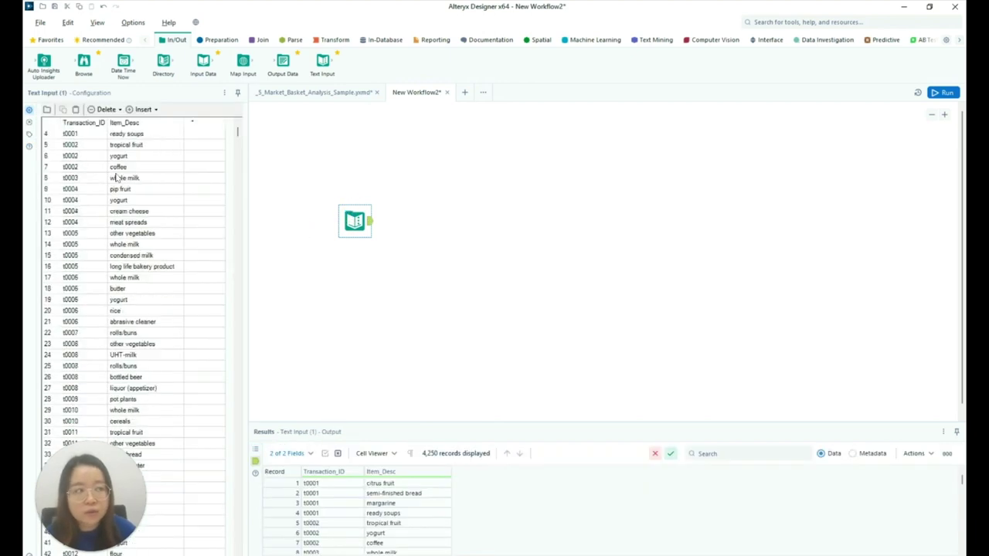
scroll(113, 179, up, 6)
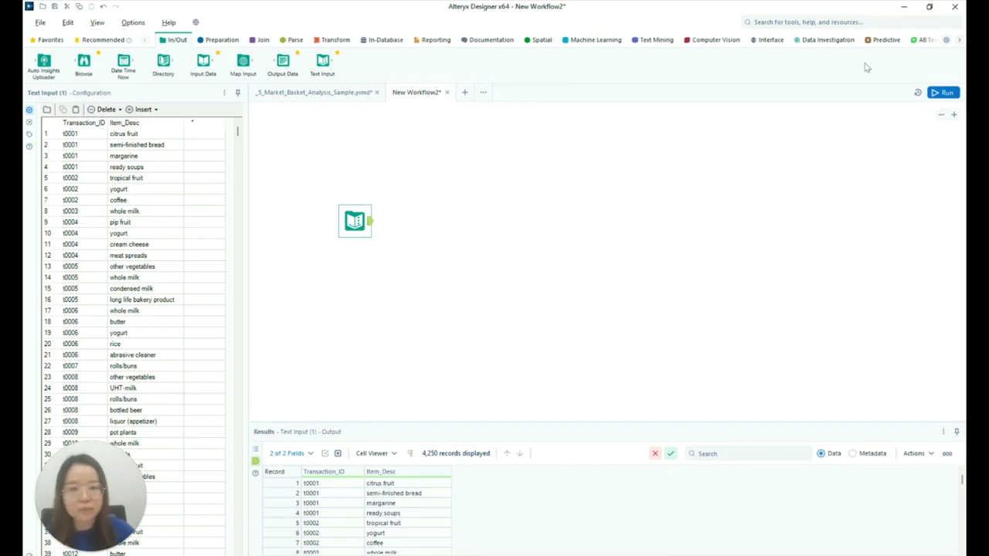
click(959, 43)
- Connect an MB Rules tool to the Text Input, with Item_Desc as the item identifier
click(959, 42)
click(850, 40)
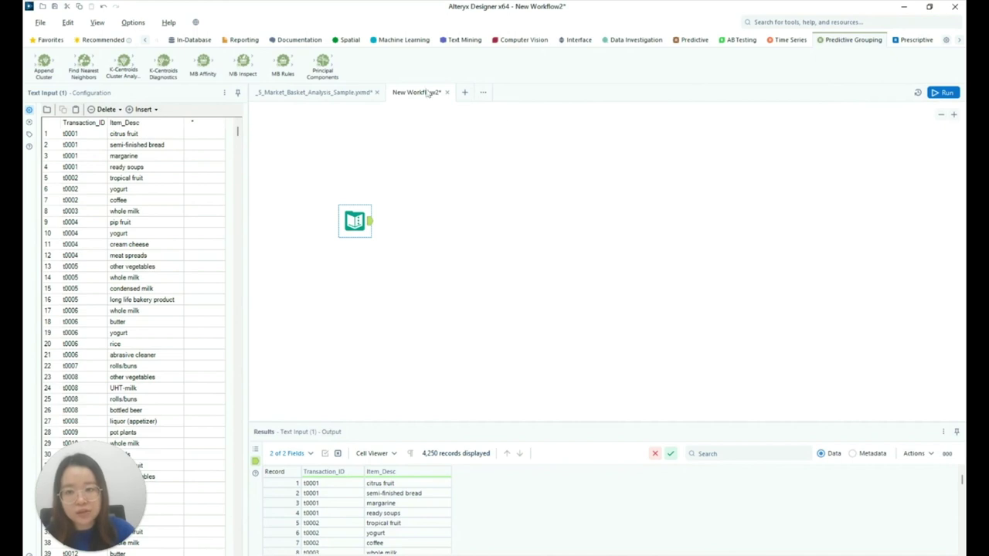
drag(283, 65, 414, 225)
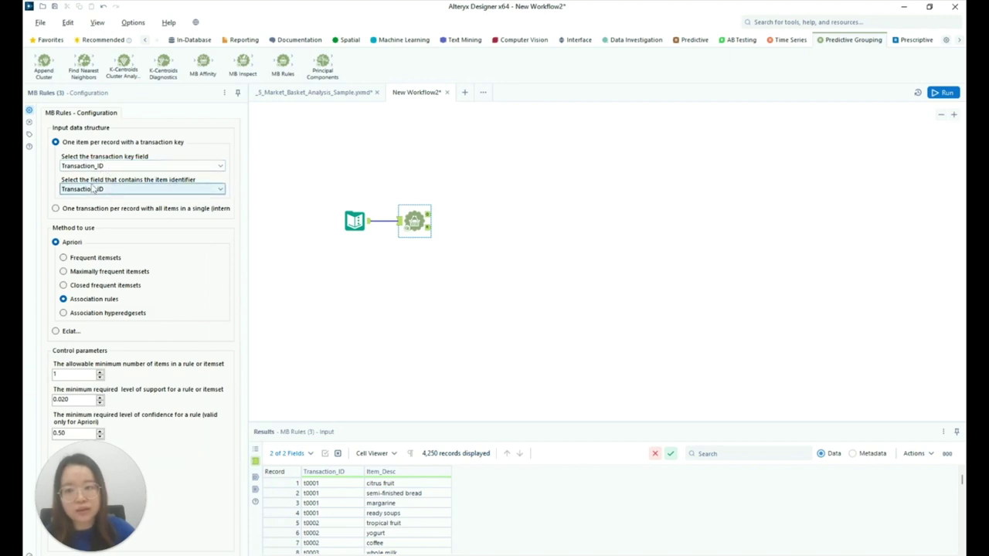
click(204, 191)
click(178, 210)
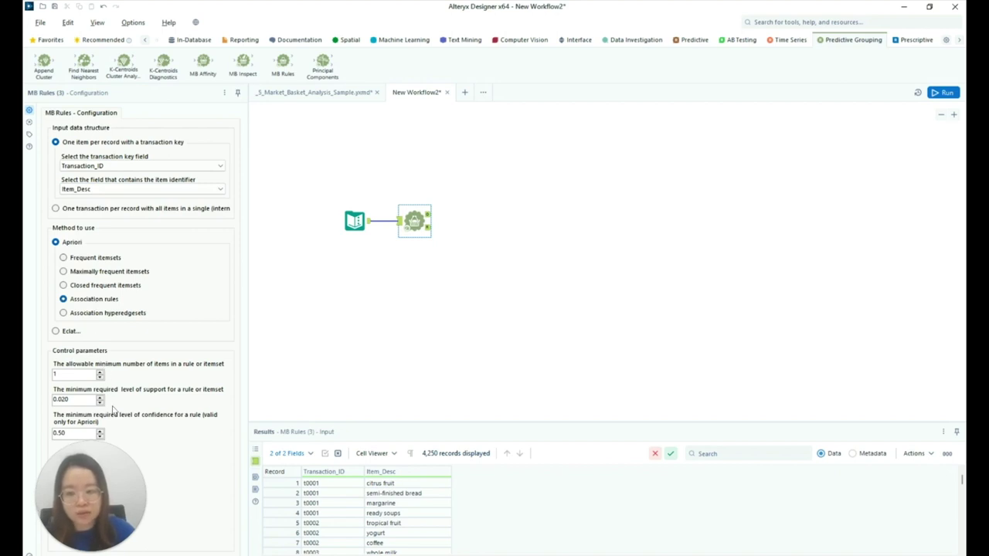
click(144, 40)
- Connect two Browse tools to the MB Rules outputs and run the workflow, producing 1 and 11 records
click(175, 39)
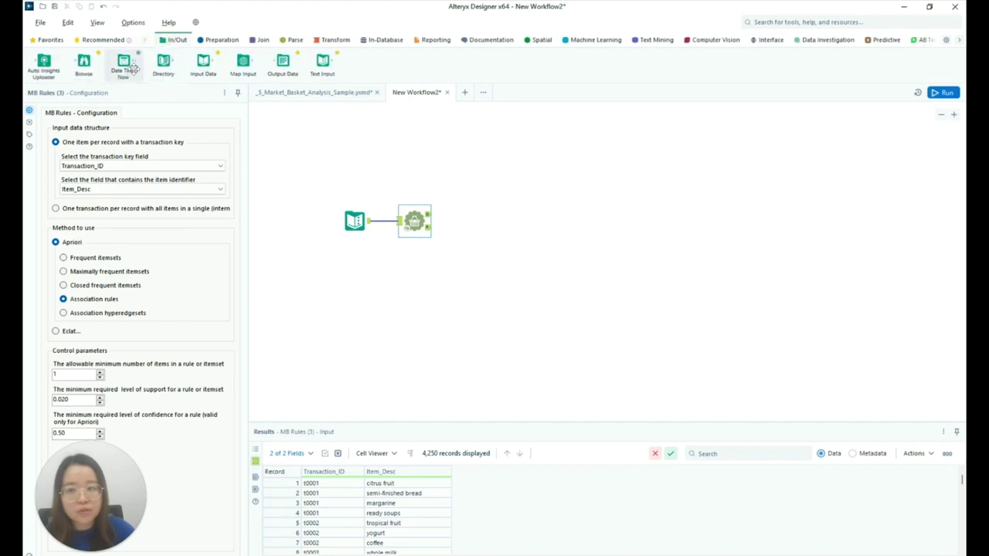
drag(86, 67, 459, 198)
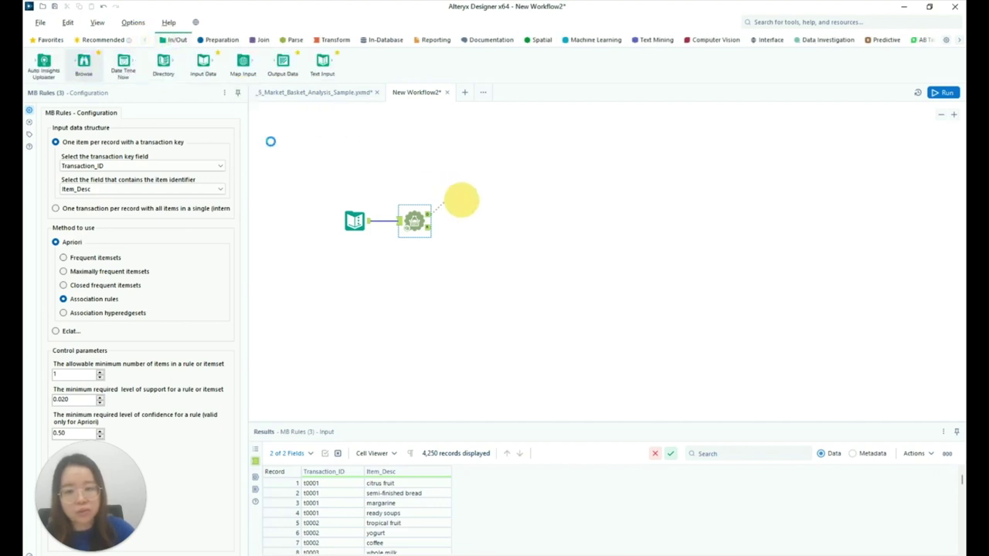
drag(85, 66, 461, 233)
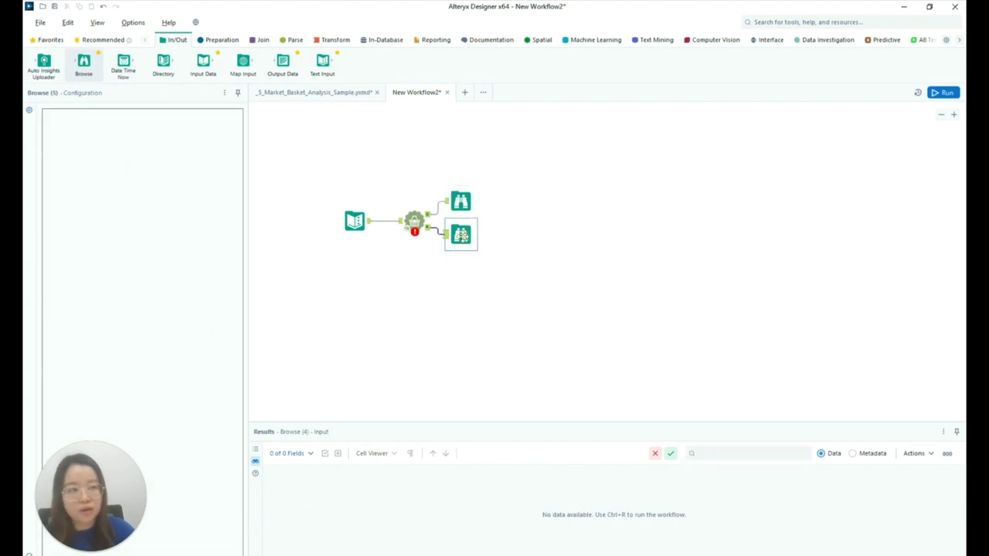
click(945, 94)
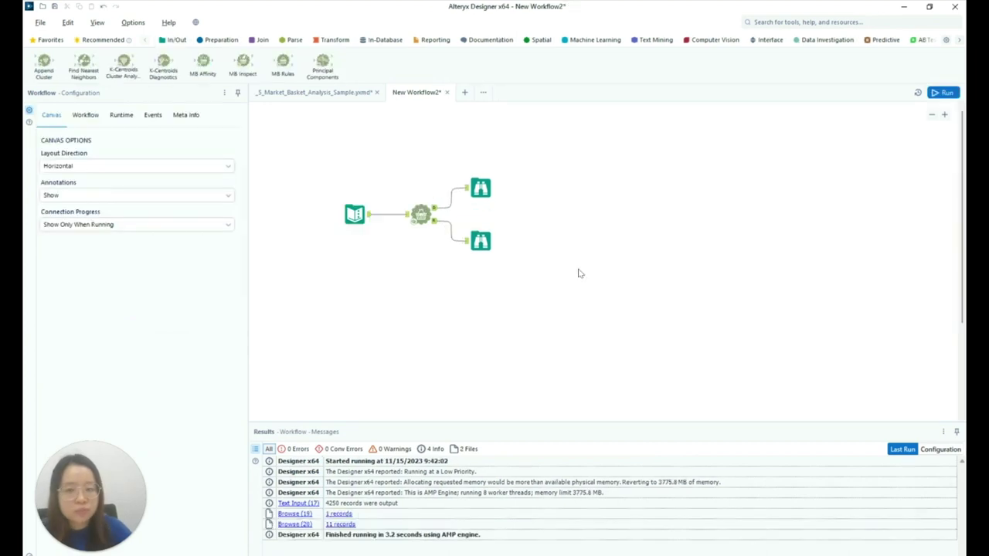
- Read the lower Browse report: 1000 transactions, 156 items, whole milk most frequent, 157 rules
click(480, 241)
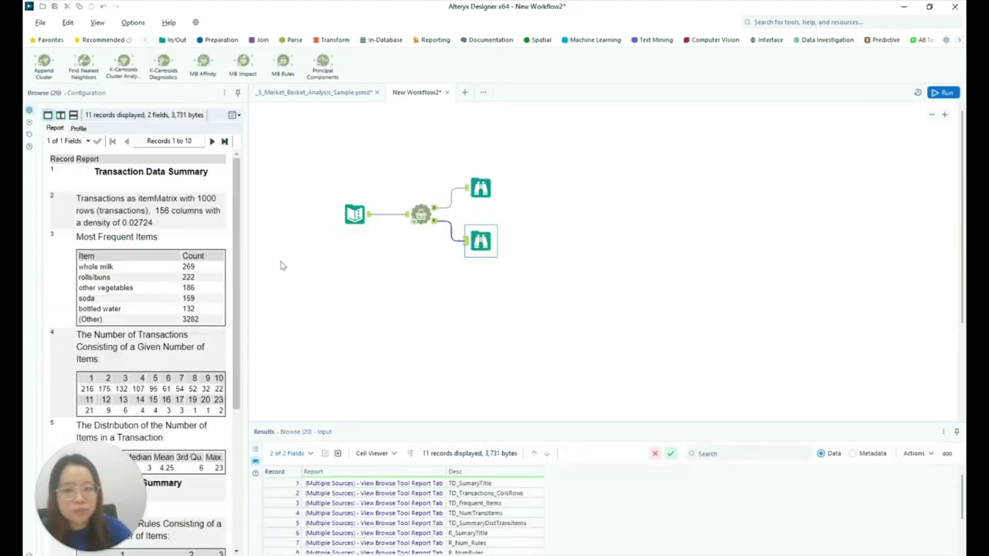
drag(248, 253, 301, 251)
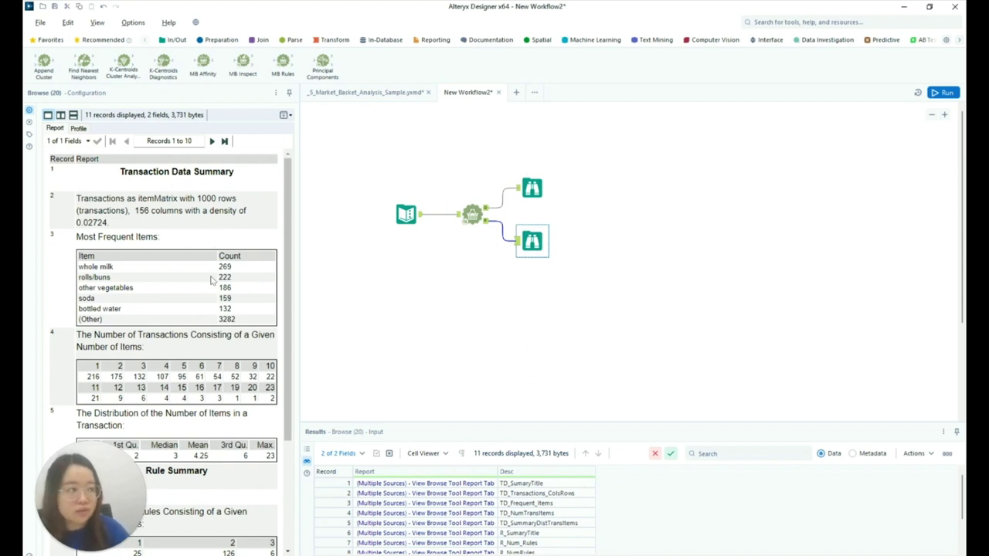
scroll(212, 281, down, 2)
scroll(212, 281, up, 2)
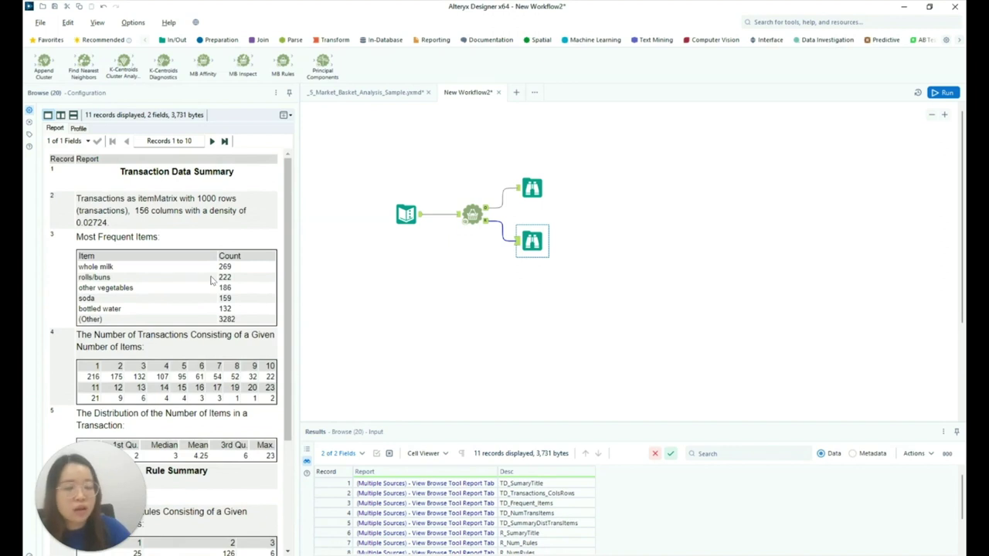
scroll(241, 385, down, 5)
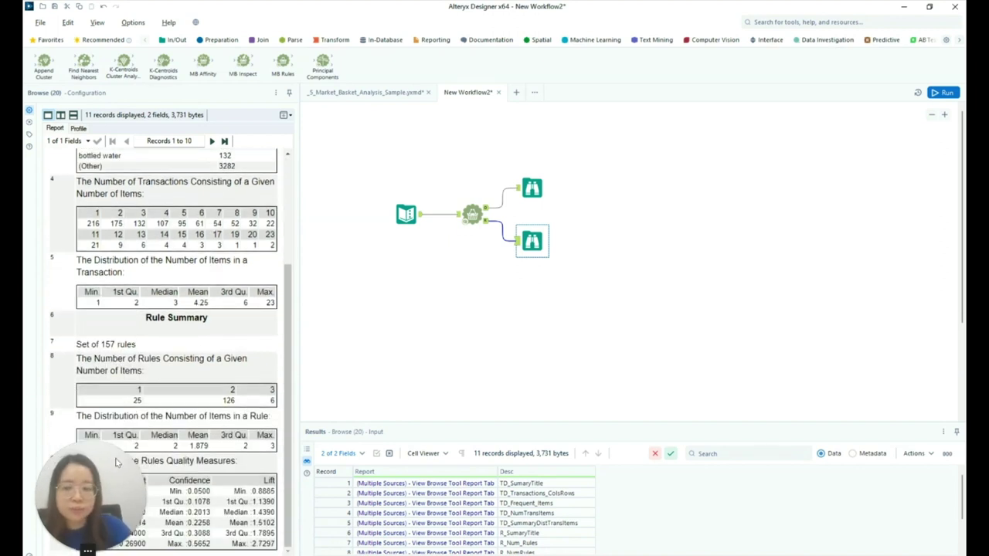
scroll(87, 326, up, 5)
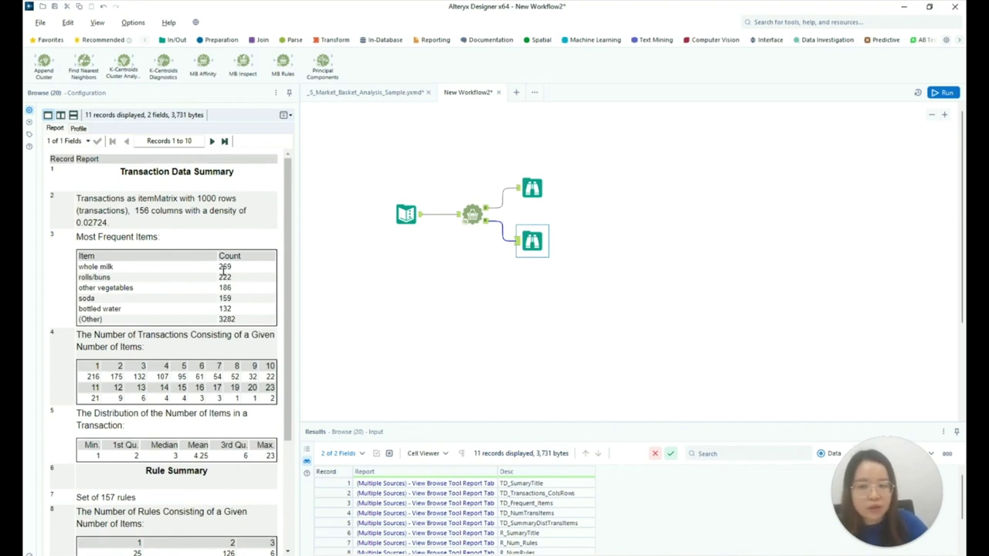
scroll(225, 281, down, 5)
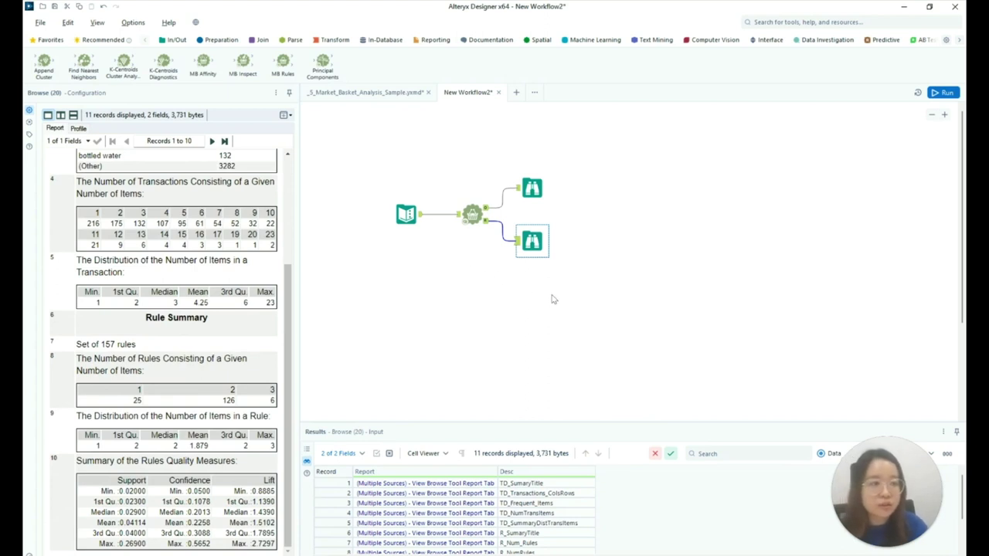
- Place an MB Inspect tool on the canvas and feed it the MB Rules output
click(245, 67)
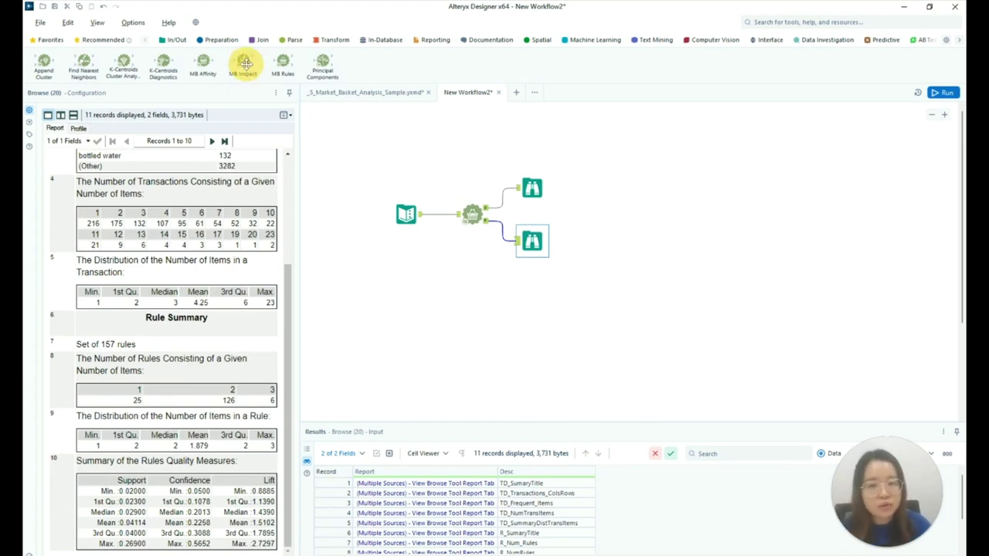
drag(246, 66, 592, 207)
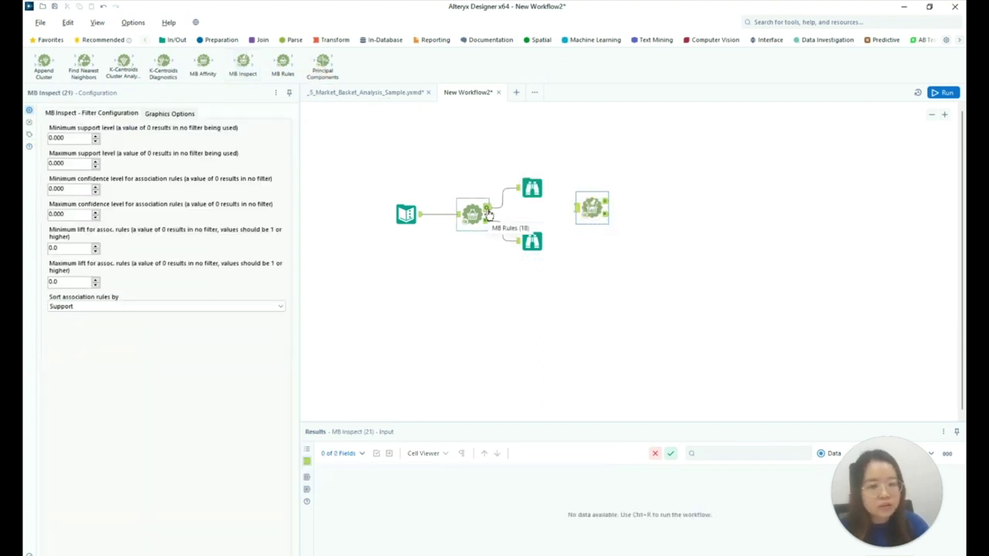
drag(487, 209, 578, 208)
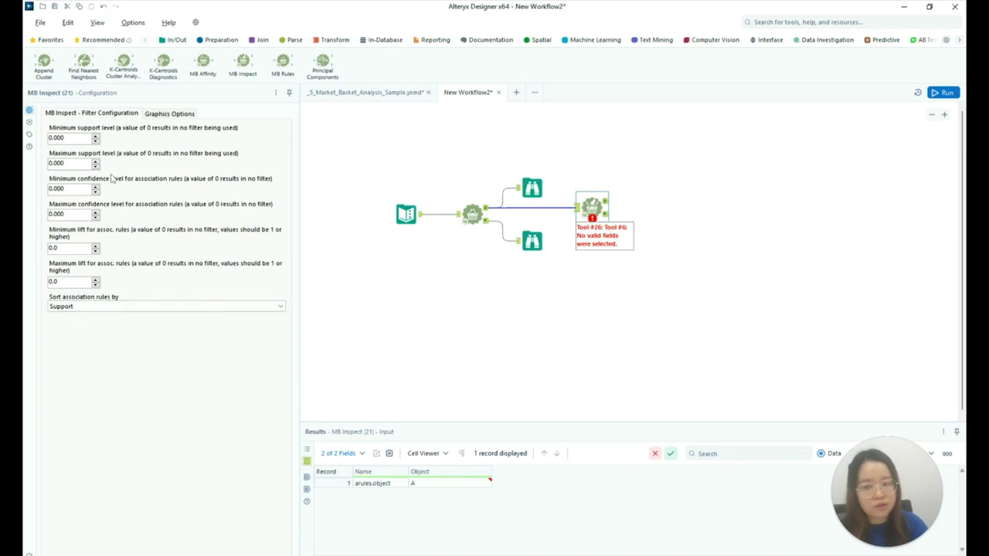
- Set MB Inspect's minimum lift to 1.7 and sort association rules by Lift
click(74, 248)
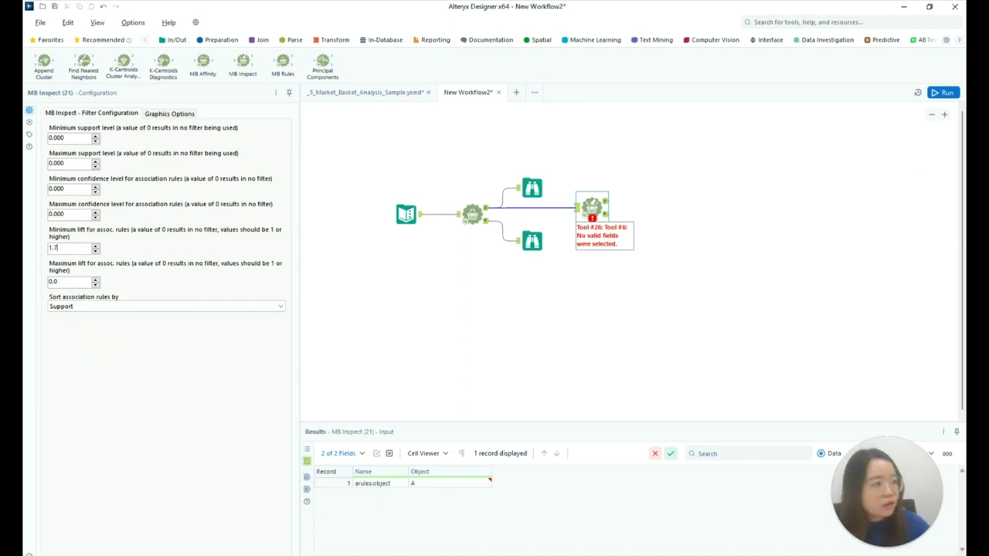
click(177, 312)
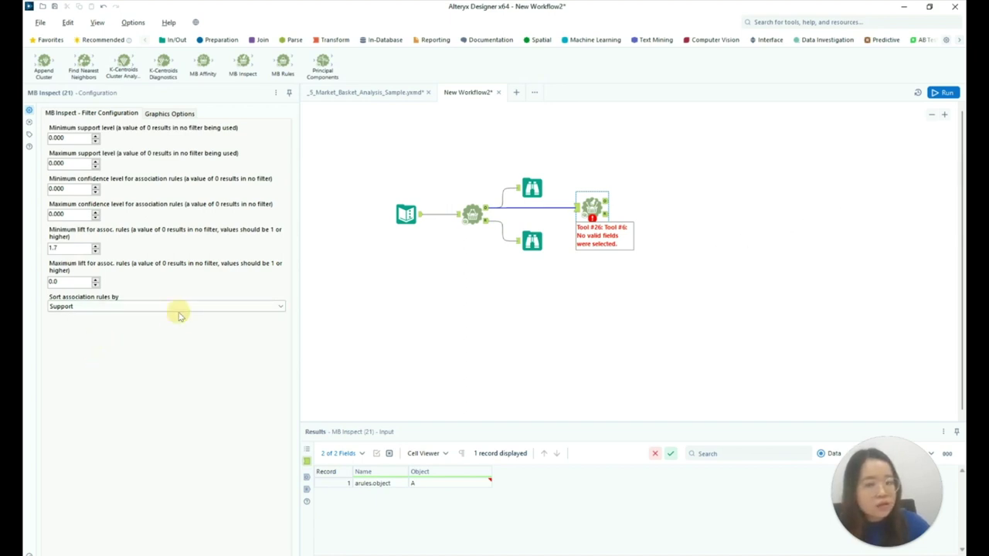
click(191, 308)
click(130, 331)
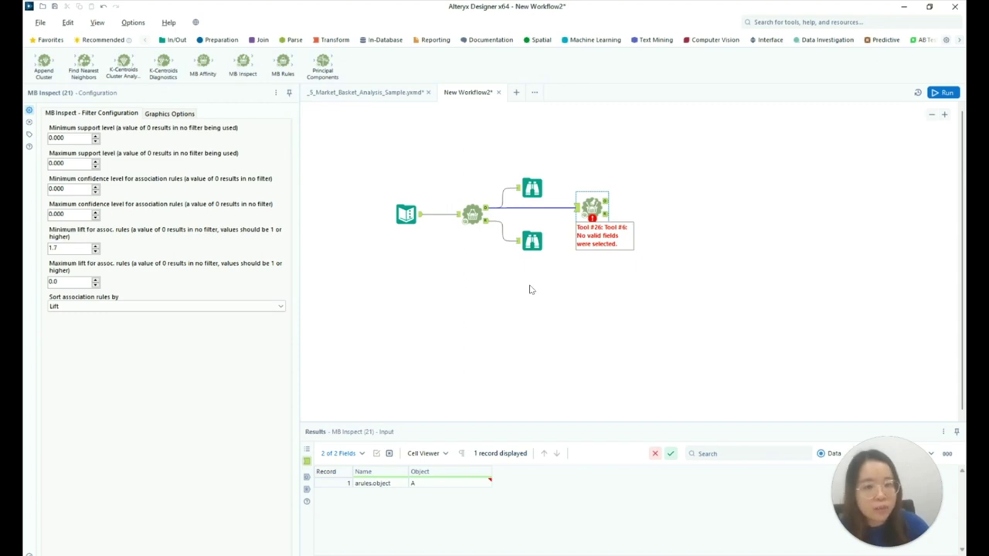
click(166, 40)
- Connect two Browse tools to the MB Inspect outputs and rerun, yielding 48 and 6 records
drag(84, 63, 193, 97)
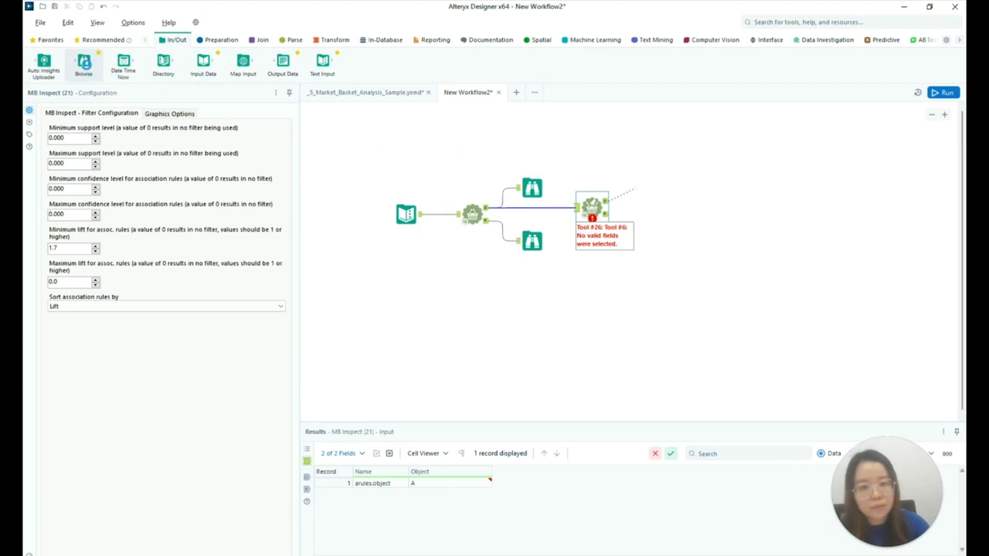
drag(83, 63, 653, 204)
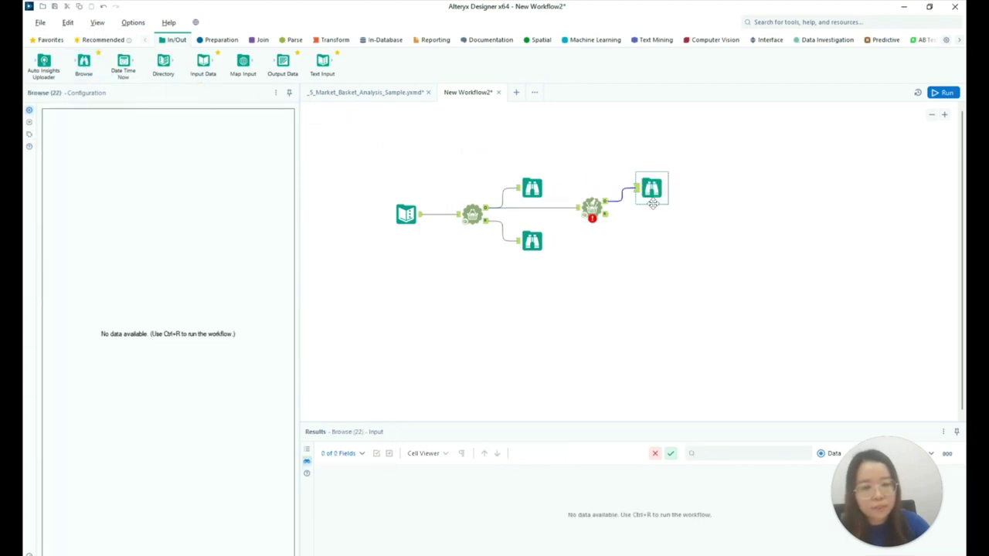
drag(84, 63, 652, 226)
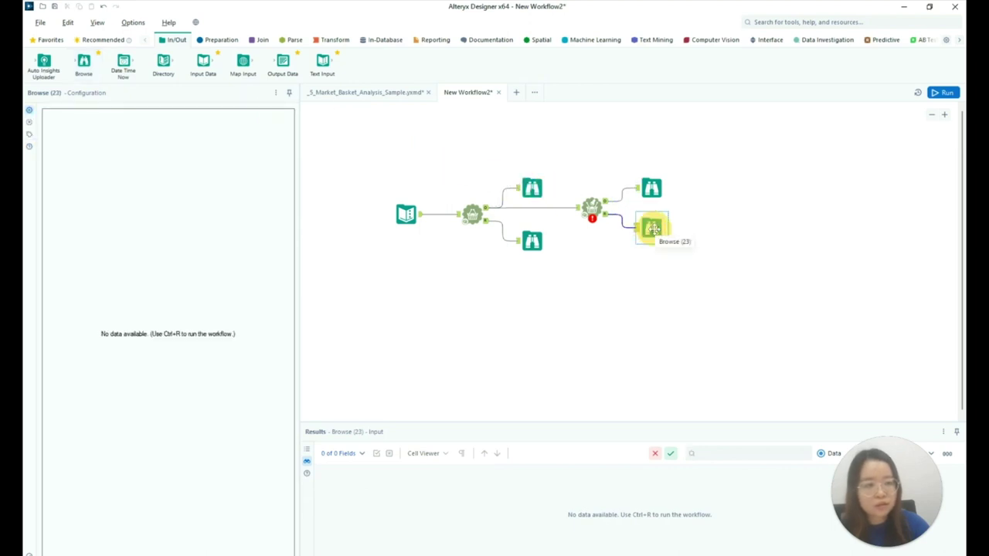
click(933, 96)
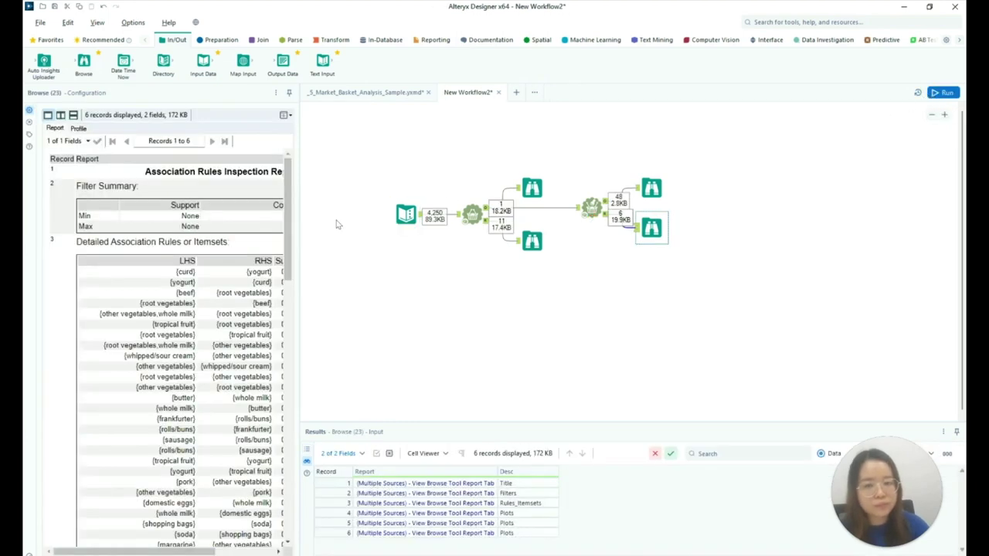
- Widen the report, scroll down to the rule plots, then show the 48-rule table
drag(302, 215, 396, 225)
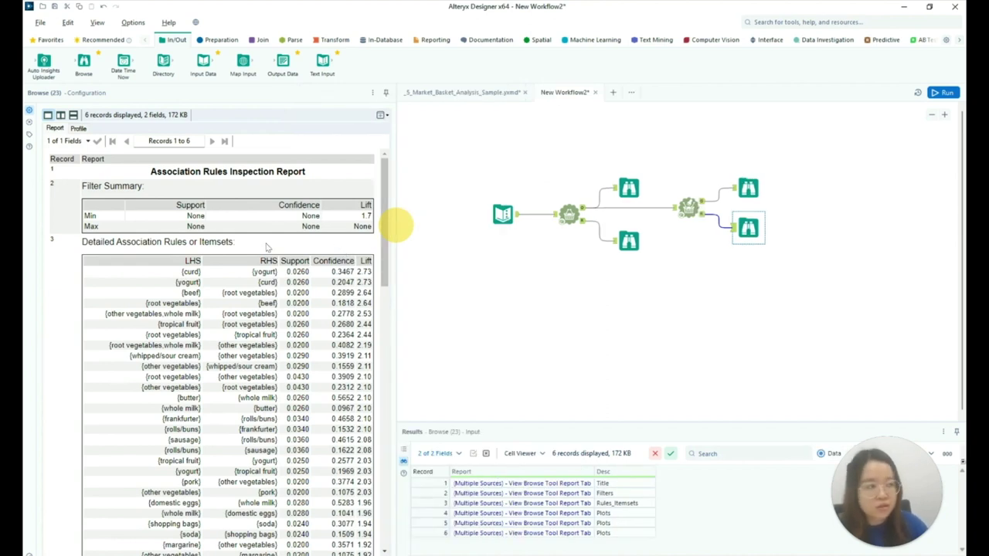
scroll(267, 247, down, 15)
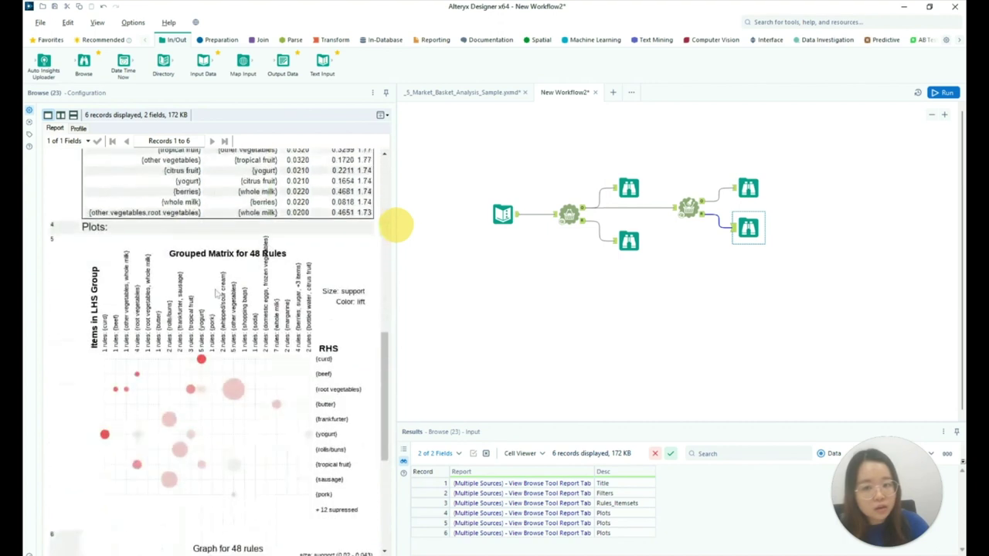
scroll(326, 354, down, 5)
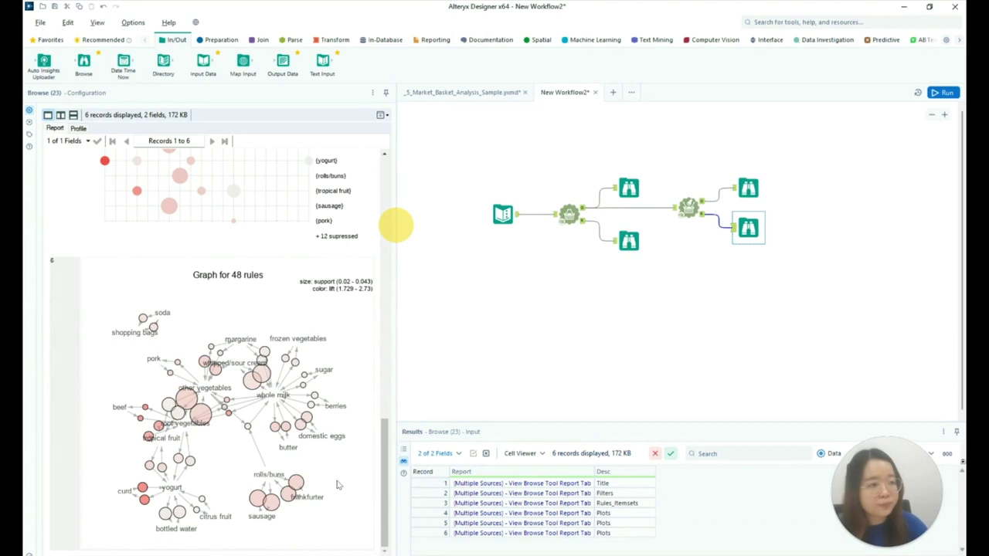
click(747, 188)
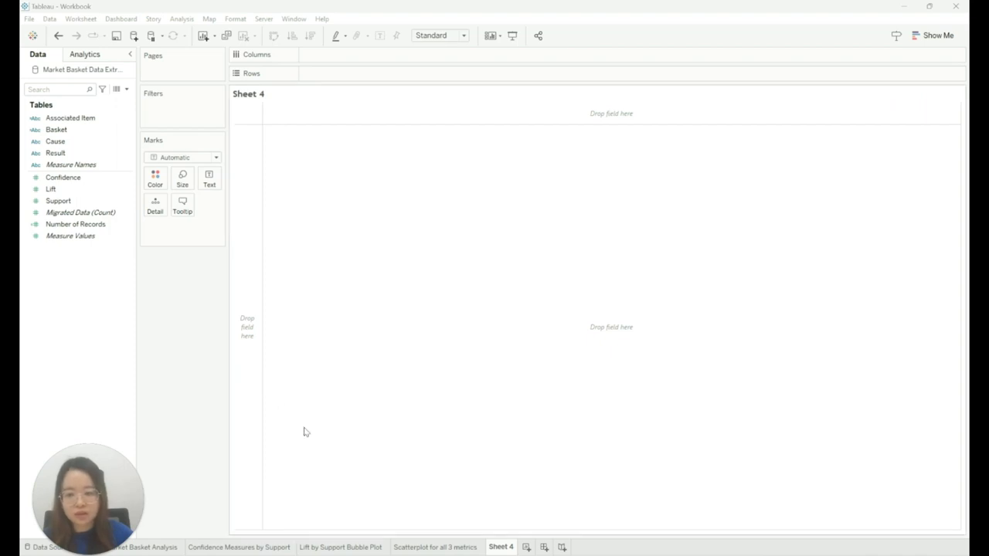
click(272, 547)
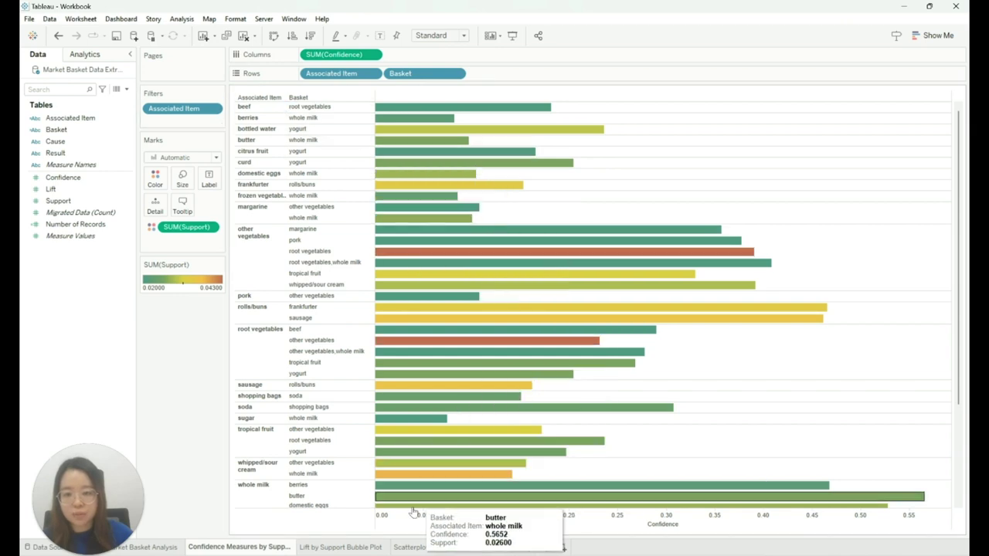
click(340, 547)
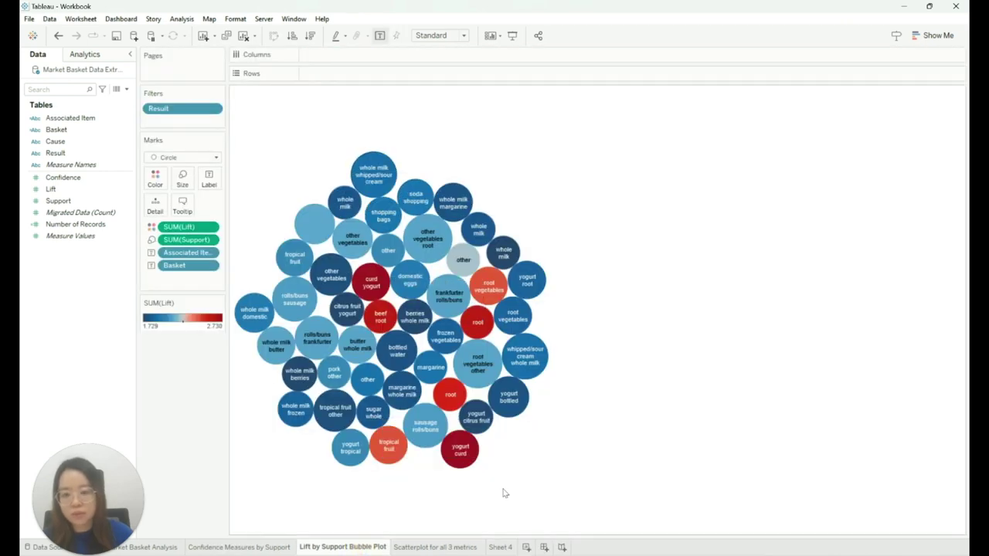
click(455, 546)
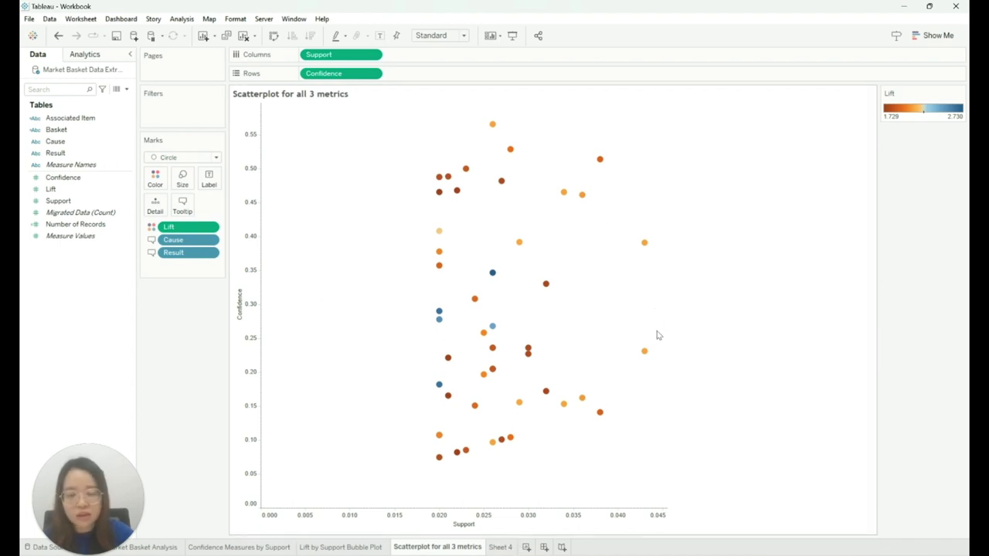
click(499, 547)
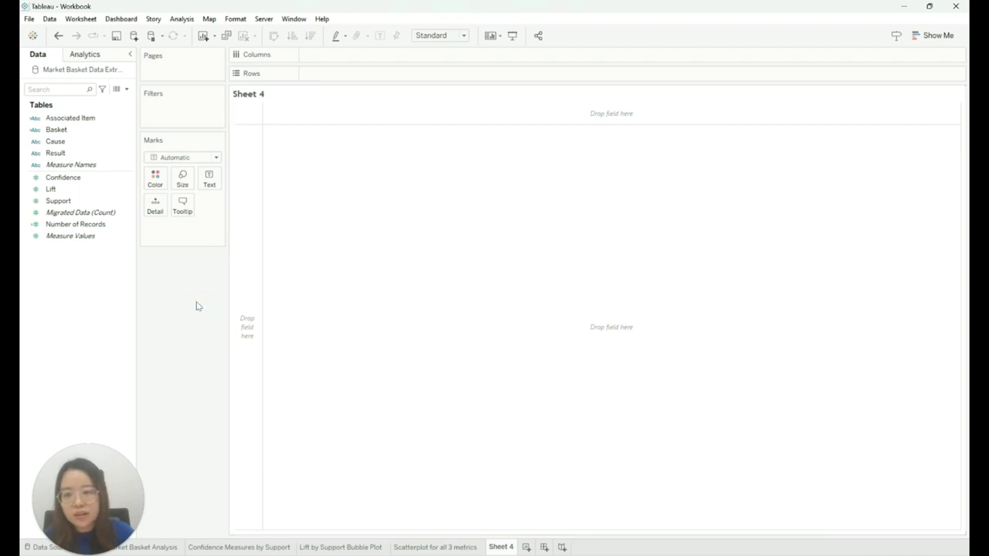
- Drop Associated Item and Basket onto Sheet 4's Marks card as text
drag(70, 118, 214, 186)
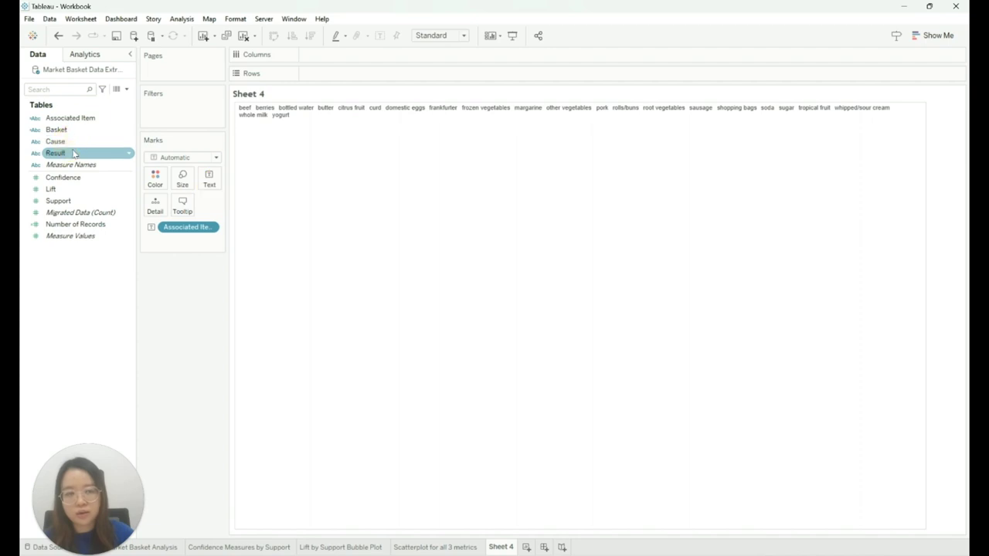
drag(58, 129, 205, 179)
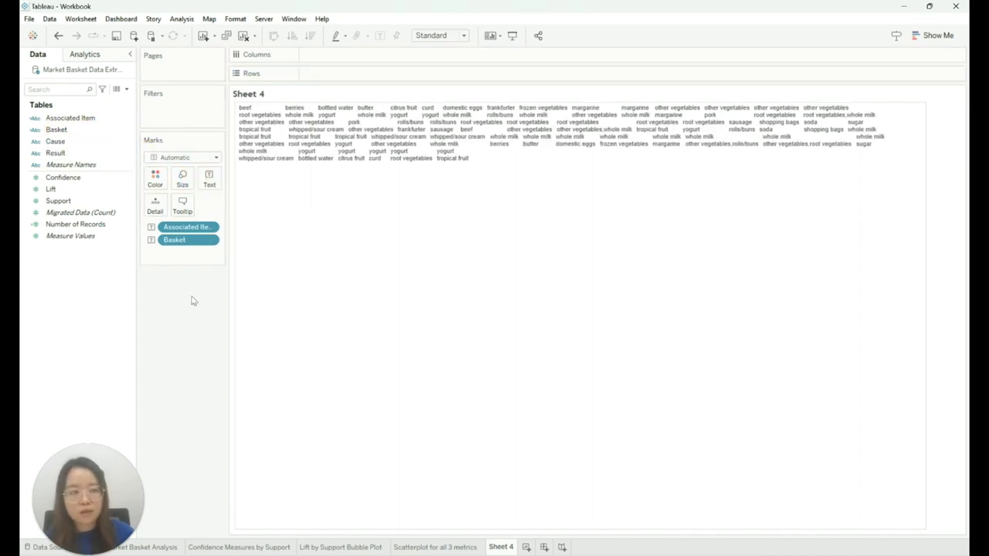
click(163, 158)
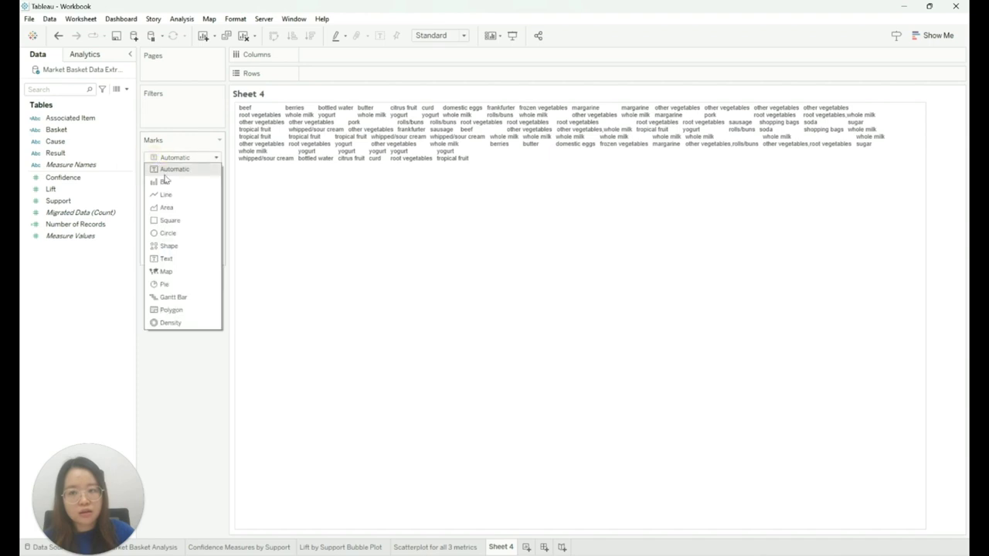
- Draw the marks as circles coloured by Lift with the Orange-Blue Diverging palette
click(163, 233)
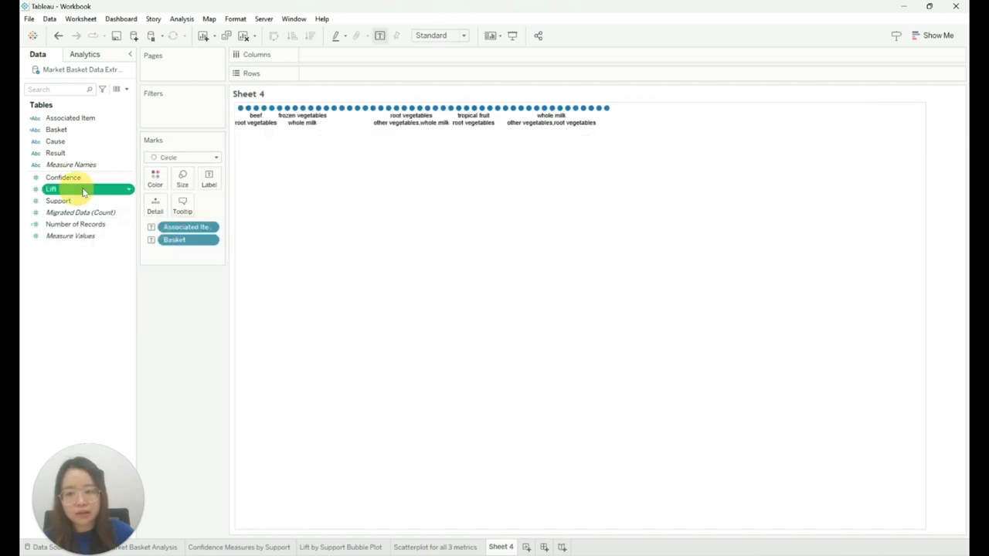
drag(77, 193, 160, 185)
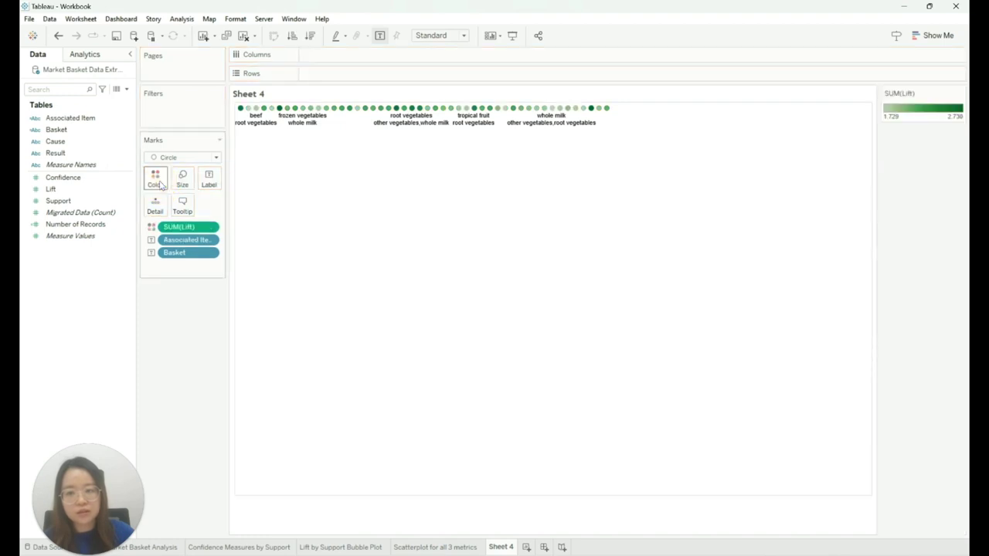
click(158, 184)
click(220, 215)
click(486, 244)
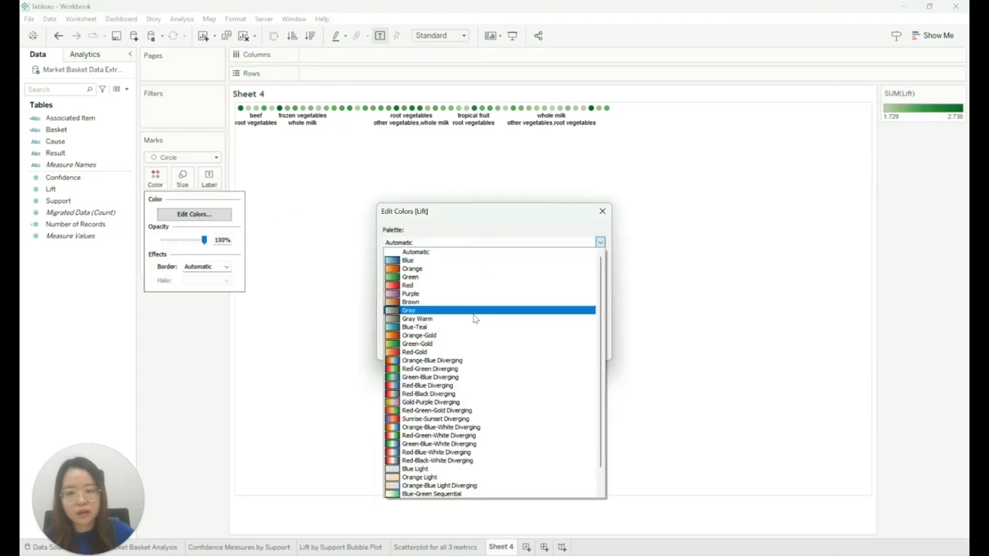
click(469, 354)
click(495, 347)
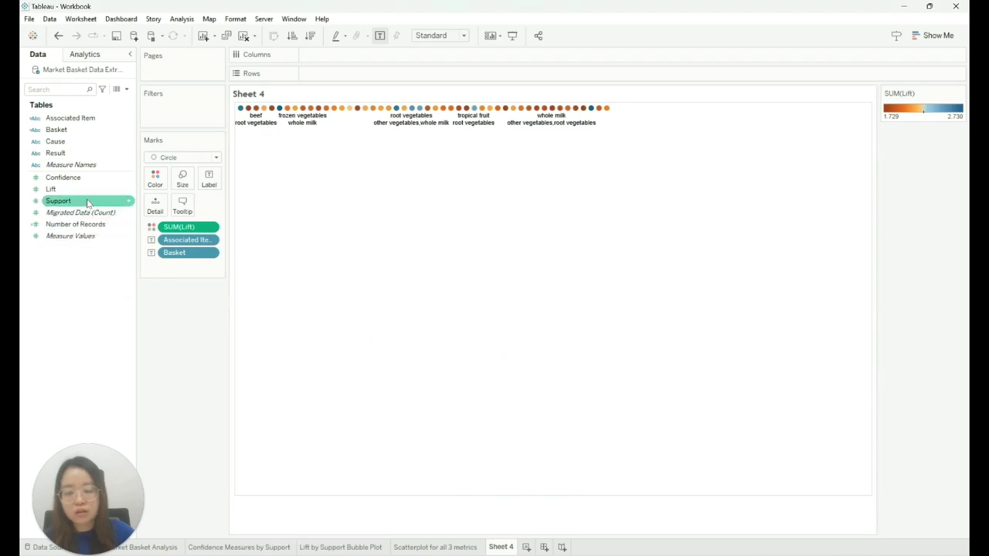
- Size the circles by Support, reverse the orange-blue palette, and fit to Entire View
drag(58, 201, 179, 184)
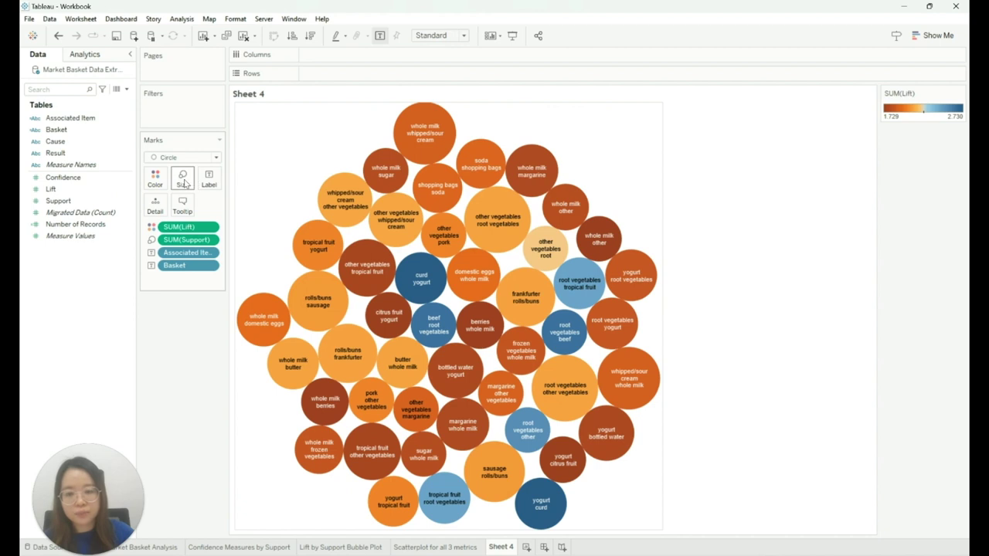
click(164, 184)
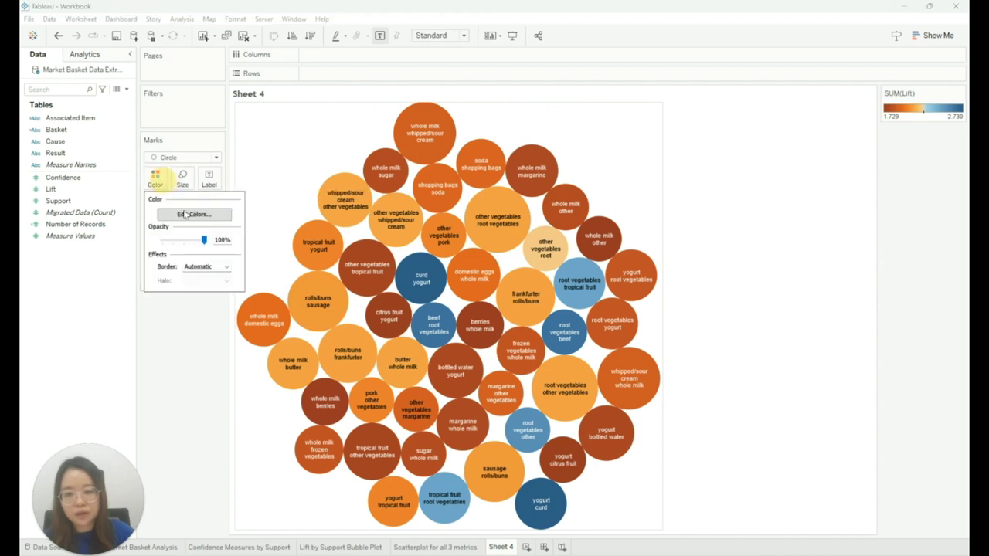
click(193, 214)
click(387, 302)
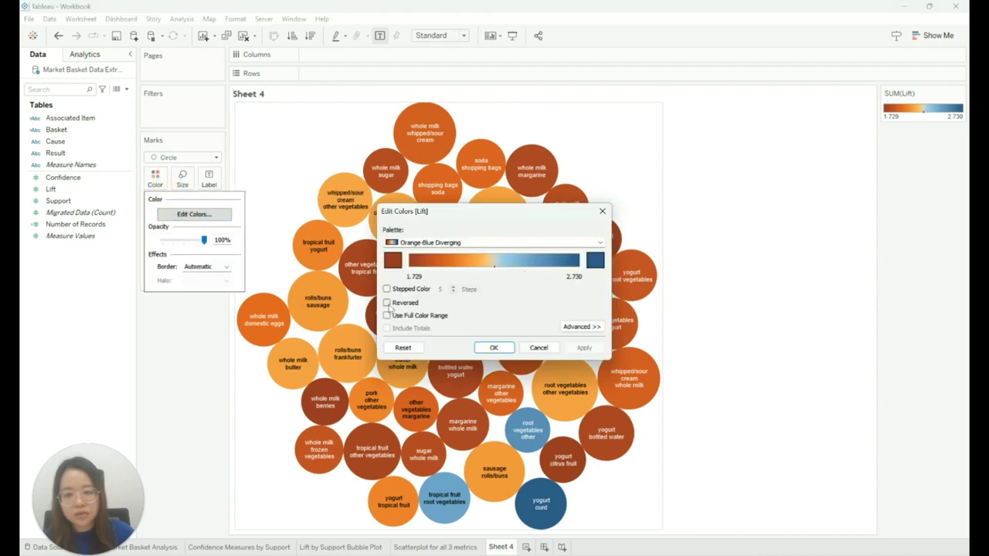
click(494, 348)
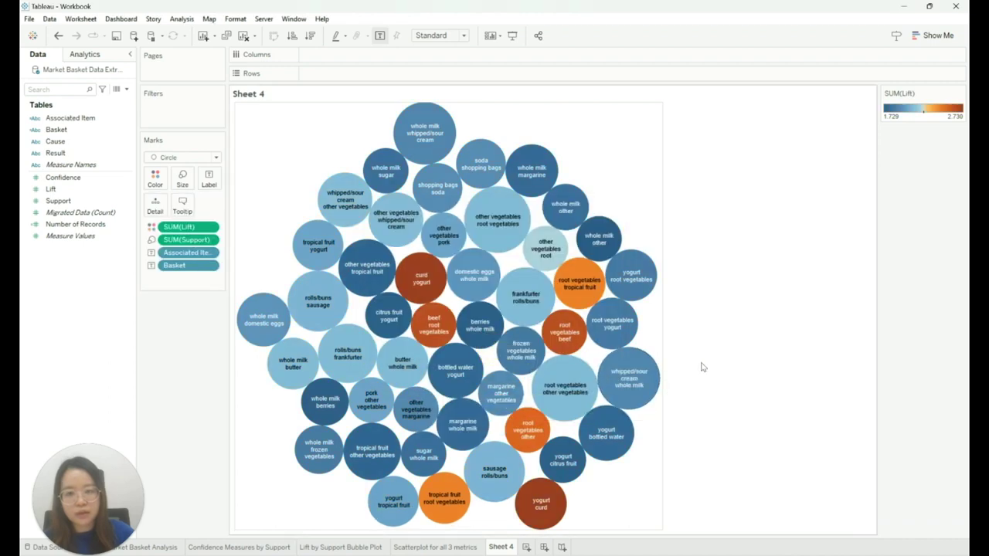
click(437, 36)
click(431, 75)
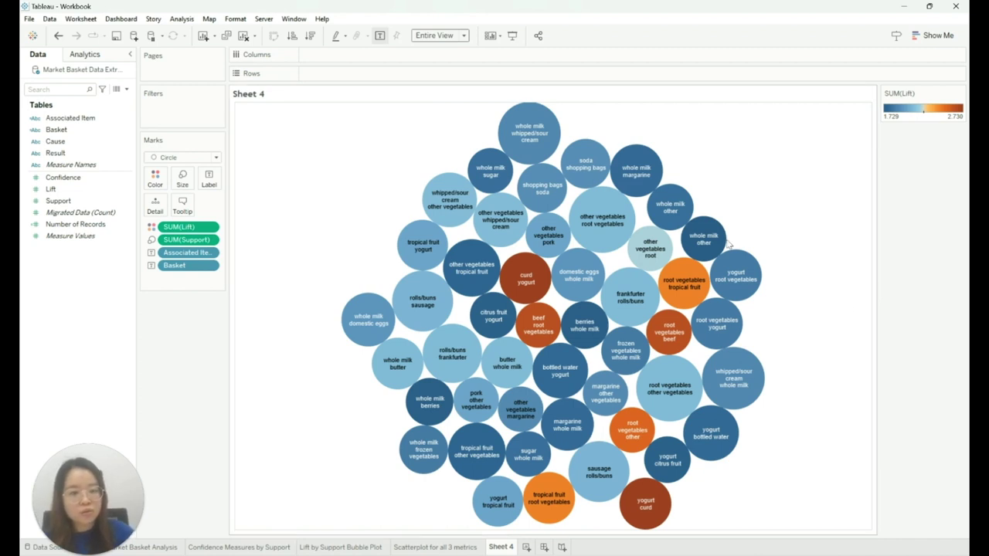
mouse_move(578, 205)
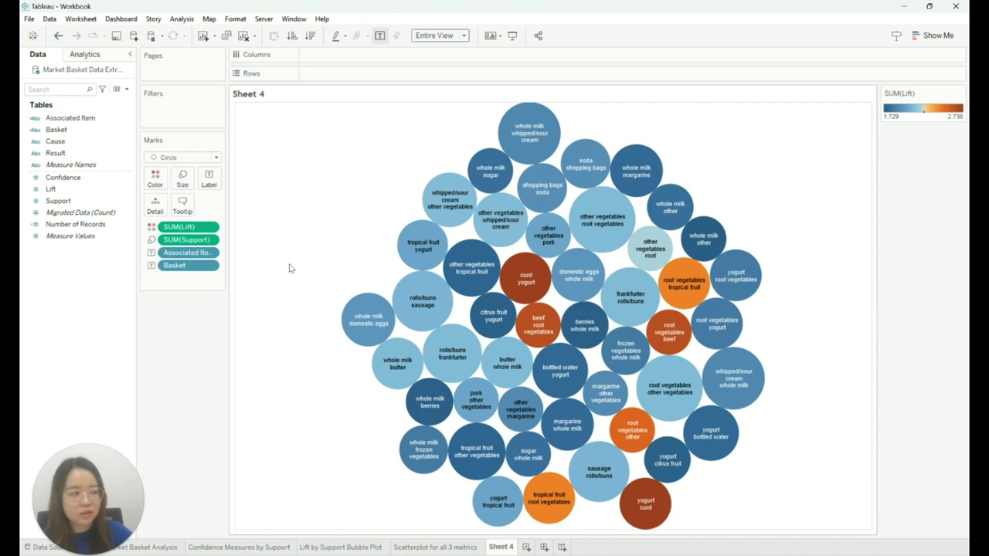
mouse_move(654, 497)
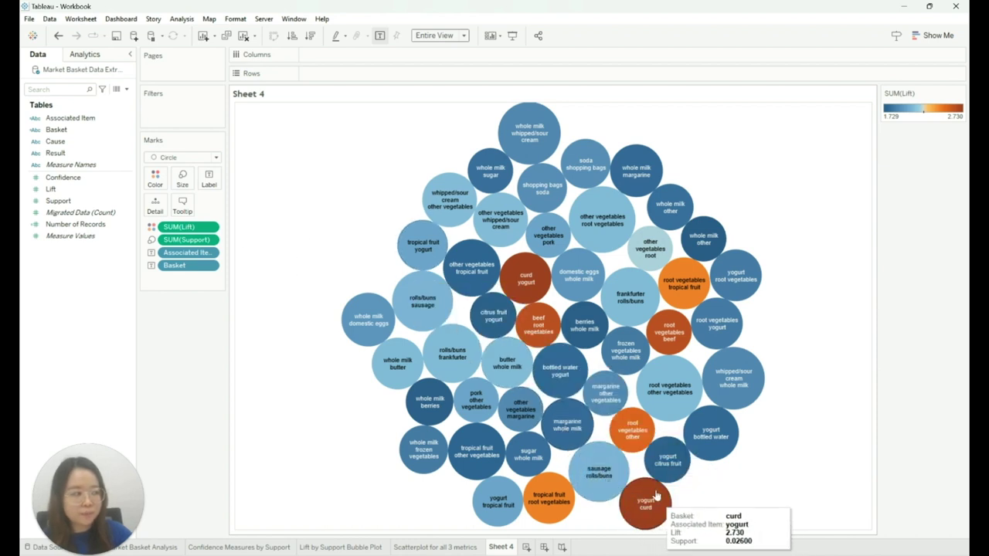
mouse_move(679, 288)
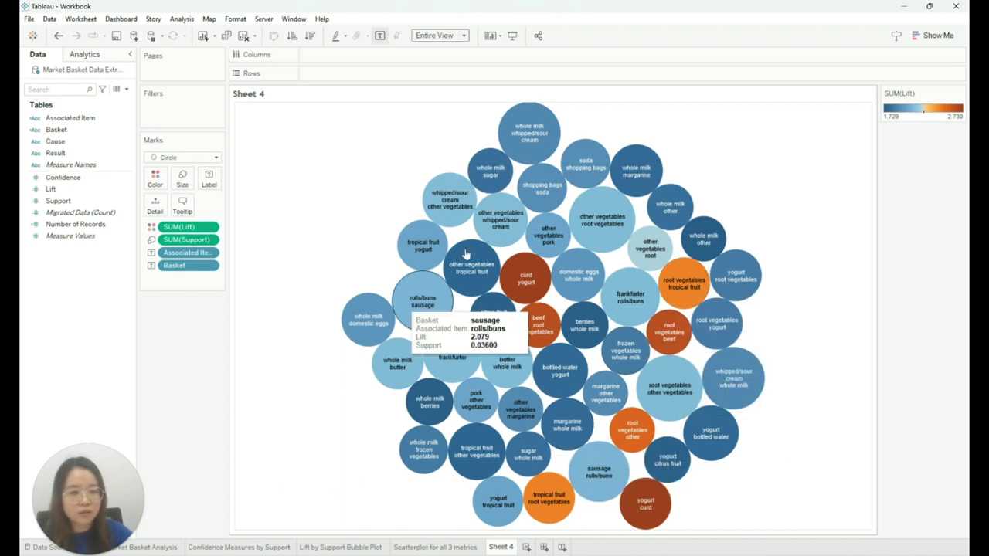
mouse_move(603, 239)
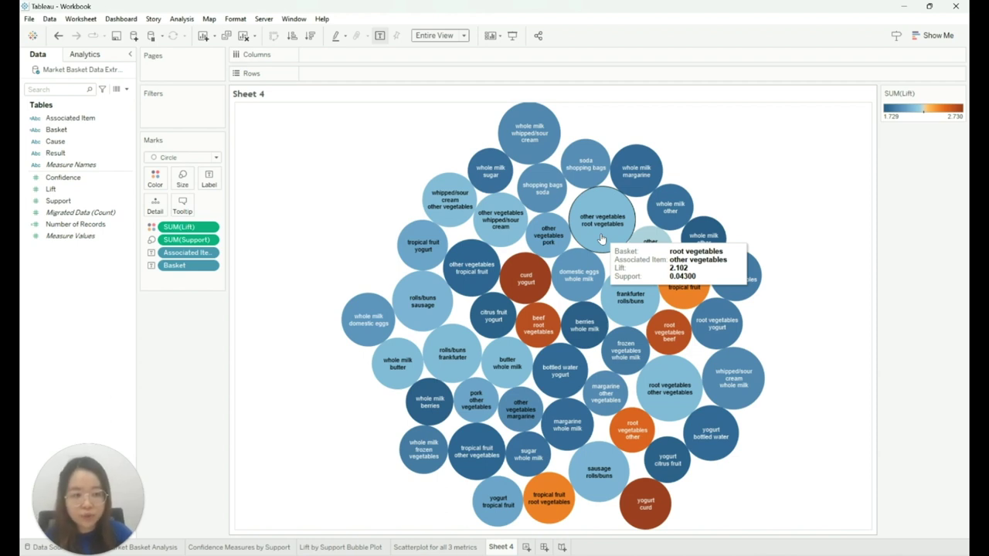
mouse_move(660, 523)
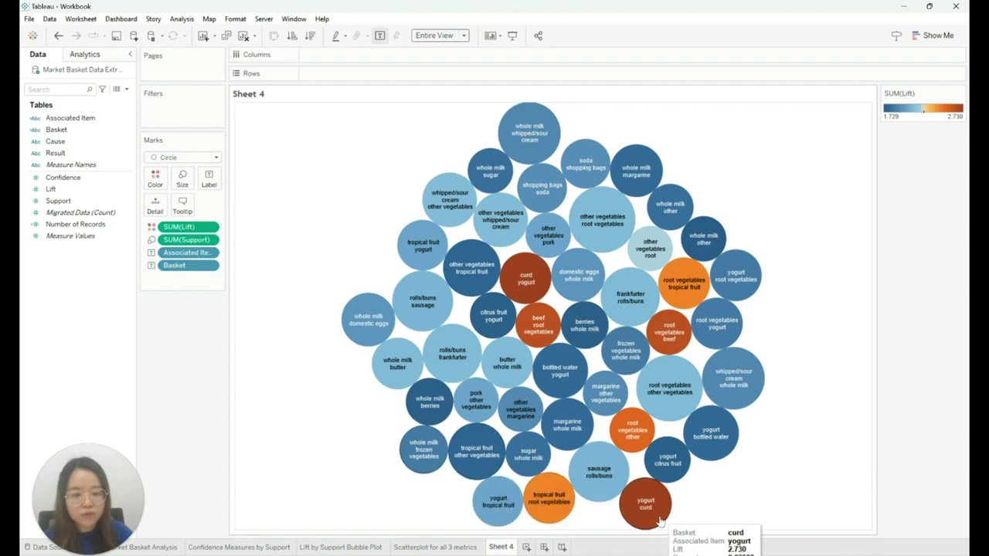